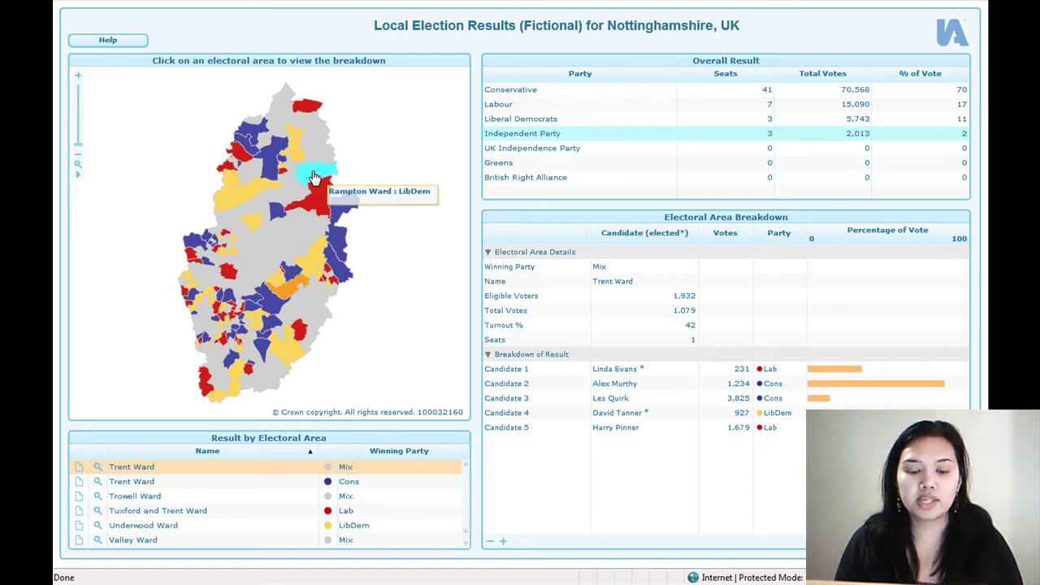
Show election results for Farnsfield and Bilsthorpe, Oak, Sutton and Rainworth wards, then maximise the map.
left_click(388, 135)
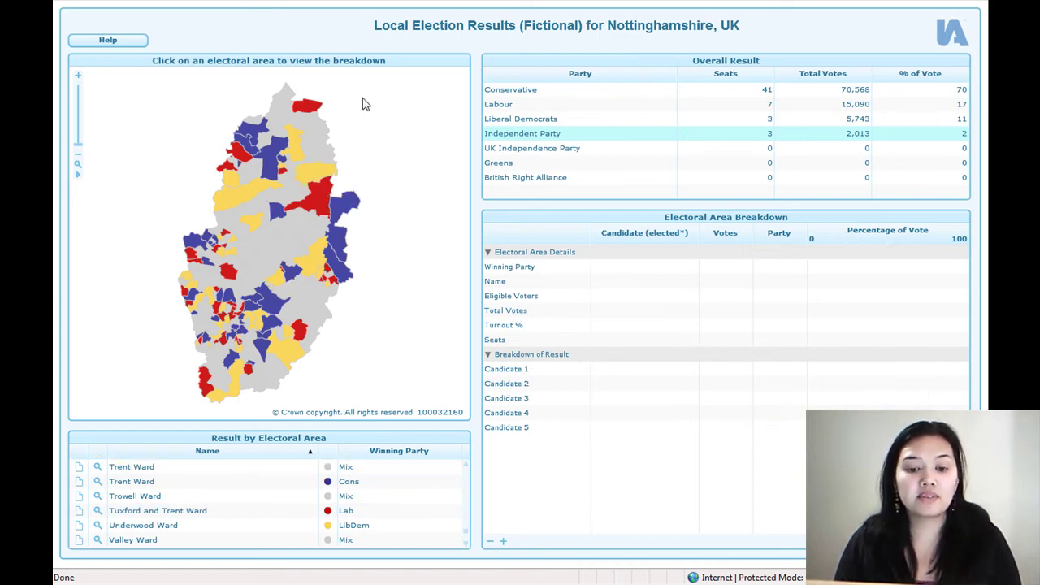
left_click(269, 255)
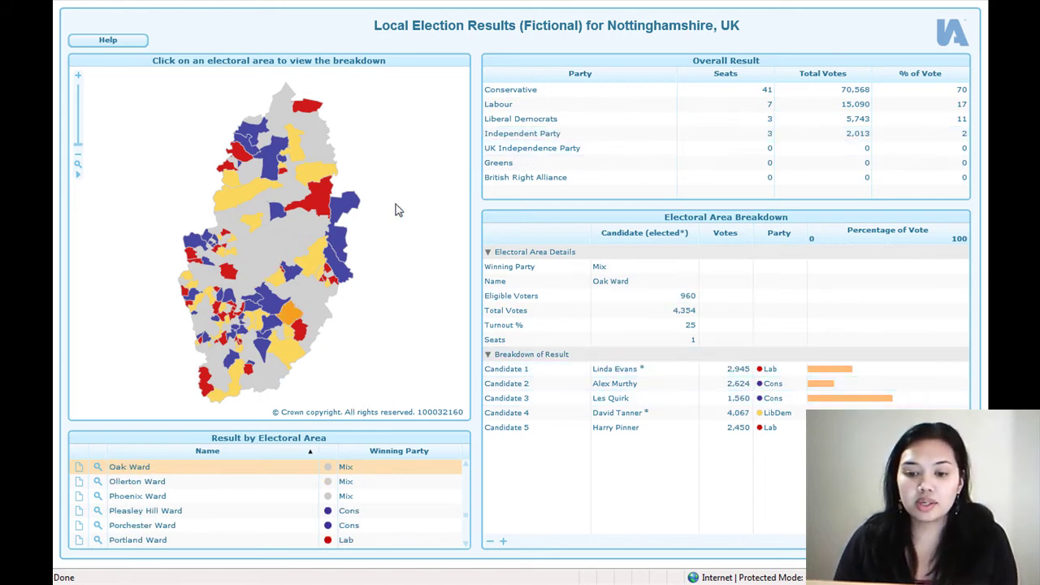
left_click(588, 74)
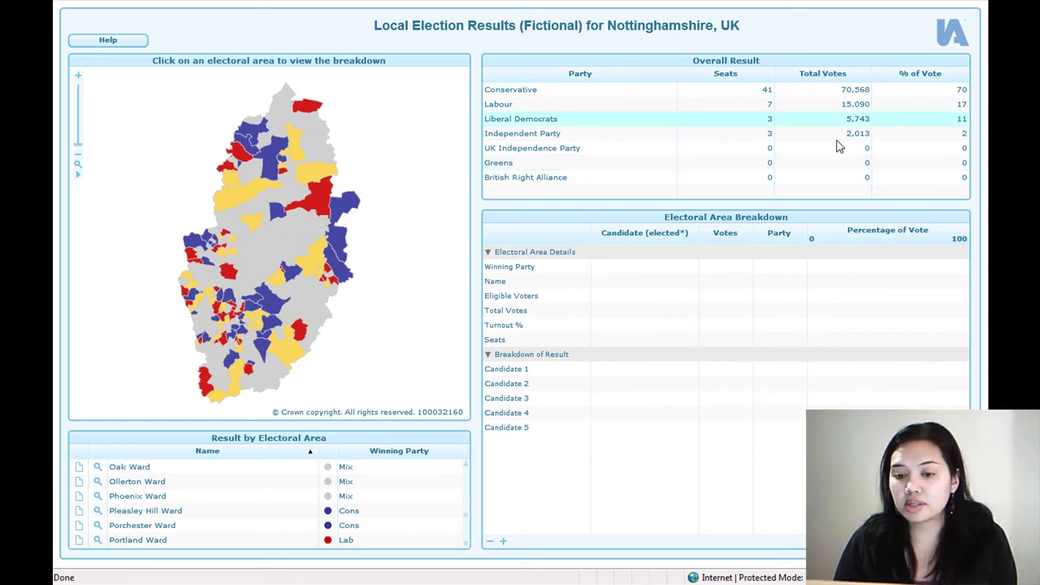
left_click(278, 167)
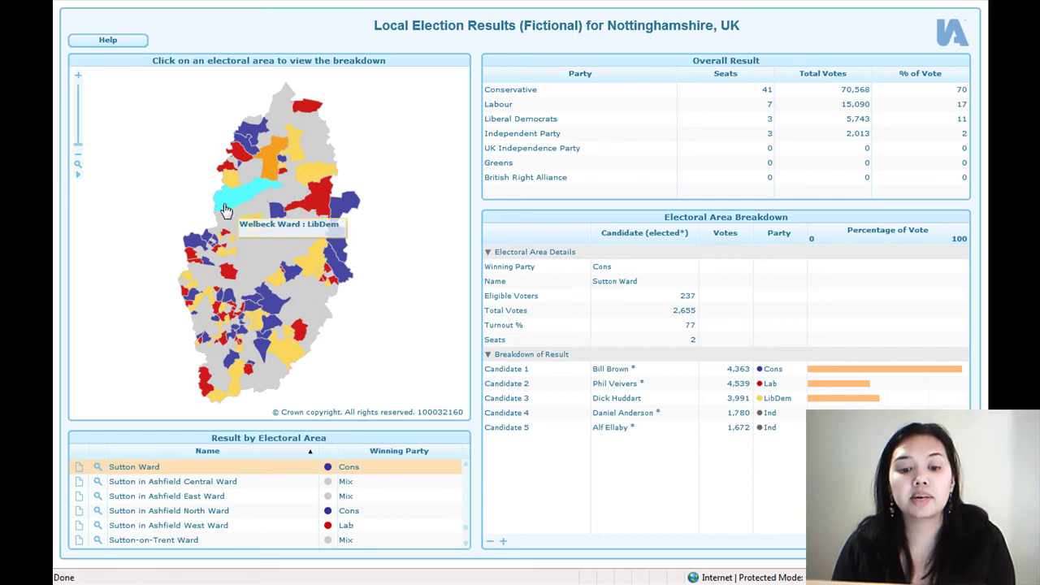
left_click(252, 249)
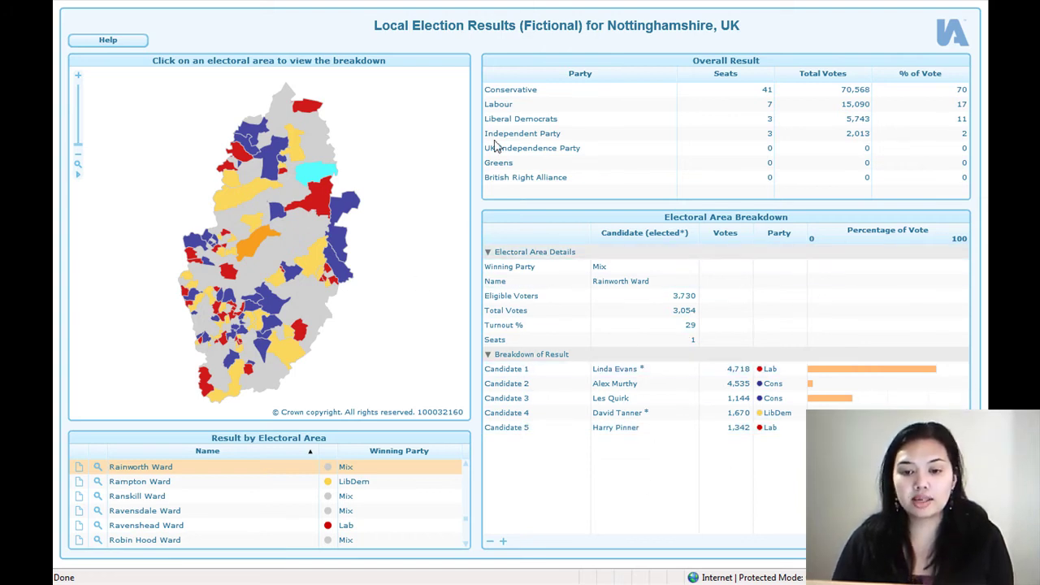
left_click(457, 67)
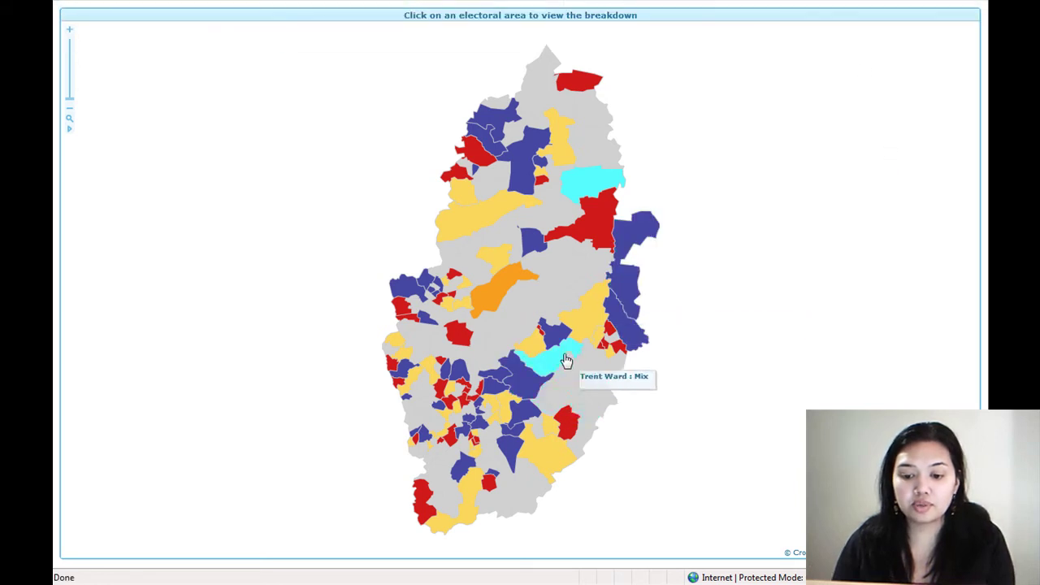
Restore the full dashboard and switch to the Attendance Allowance claimants 2008 radar chart report.
scroll(567, 361, "up", 2)
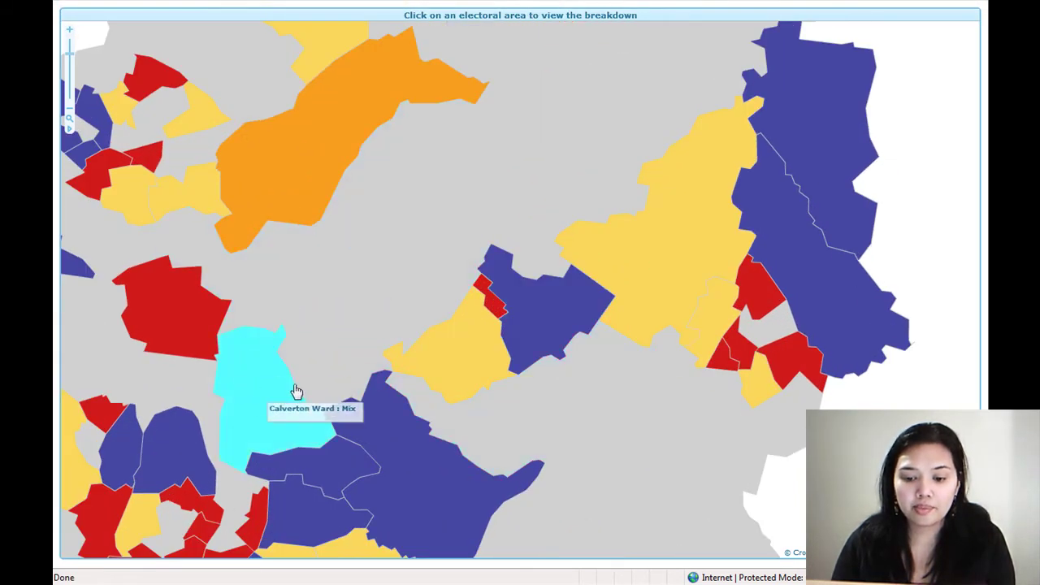
scroll(561, 388, "down", 3)
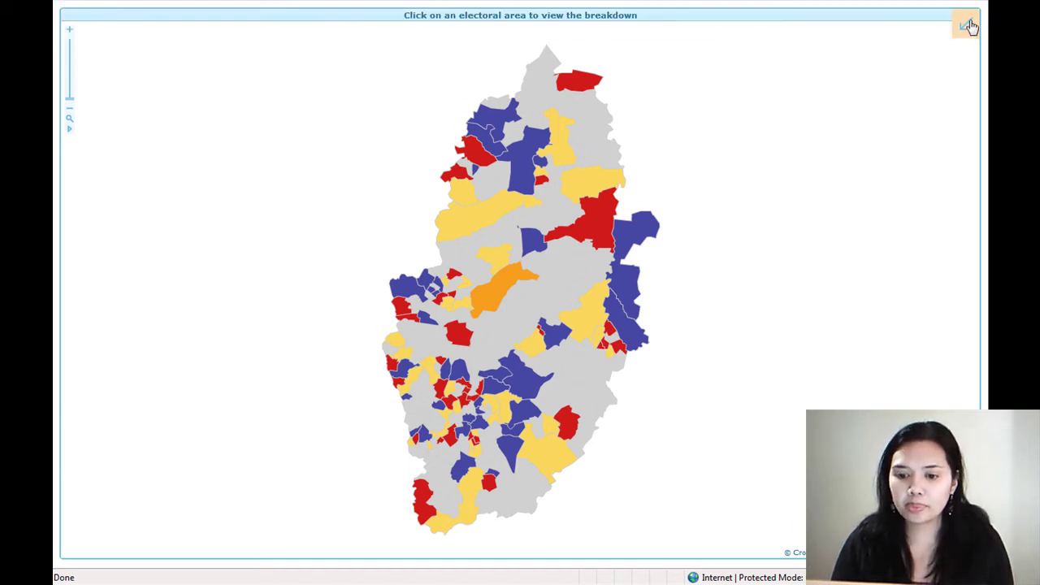
left_click(969, 26)
left_click(333, 37)
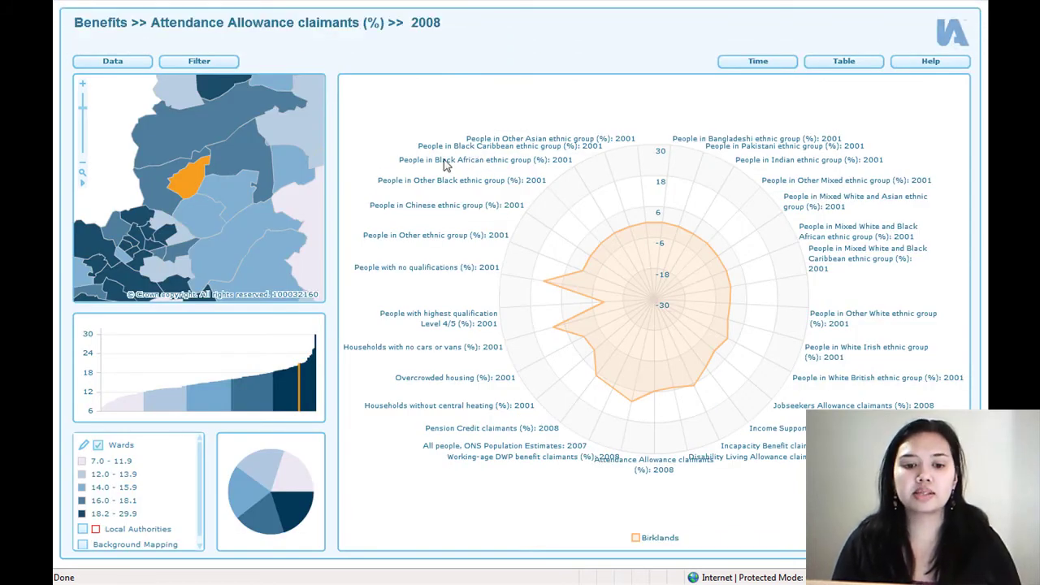
Zoom out to the whole county, clear the selection and reselect Birklands ward for the radar chart.
left_click(82, 172)
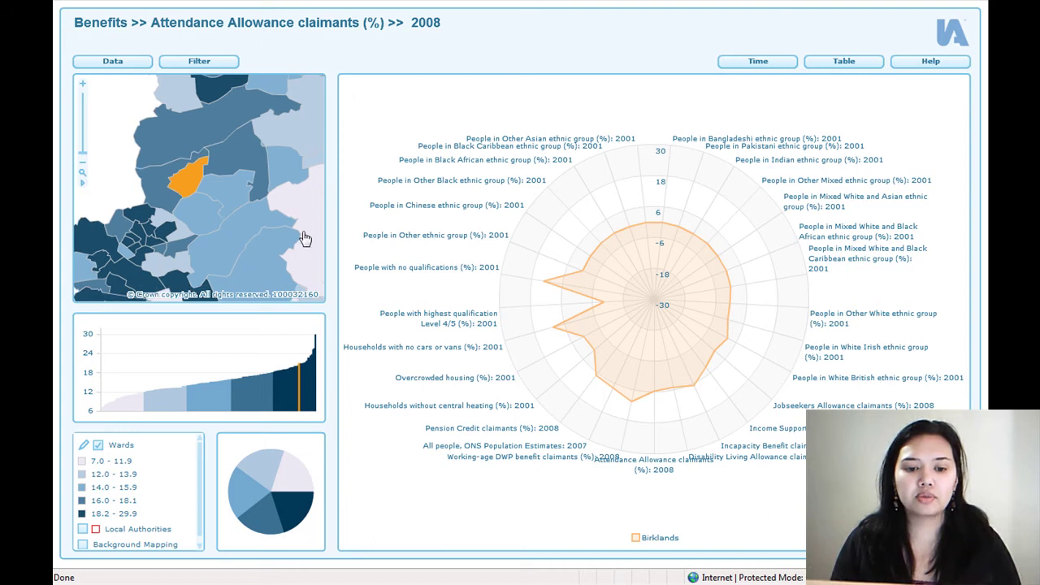
right_click(166, 184)
left_click(220, 193)
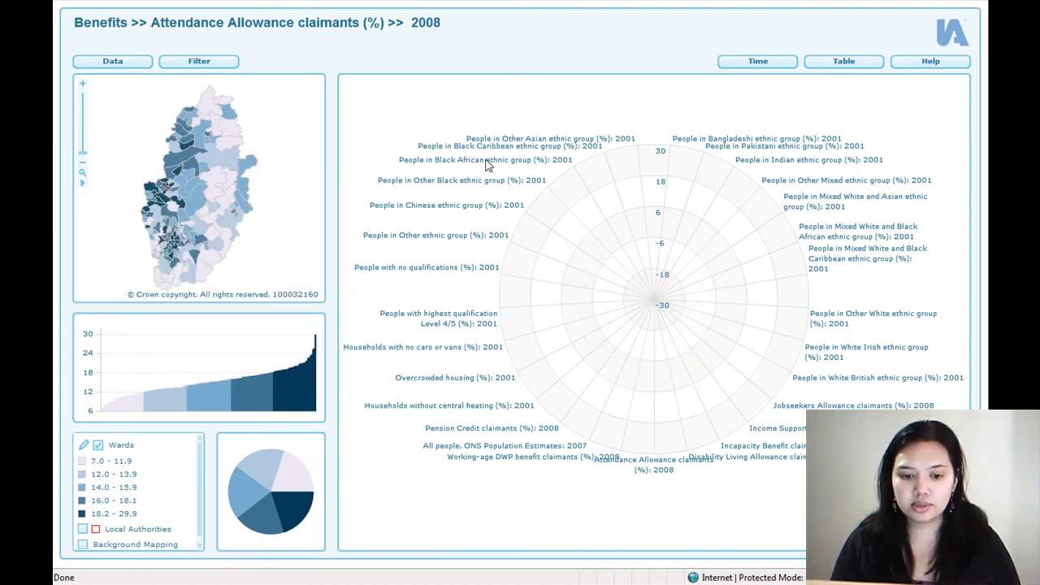
left_click(178, 175)
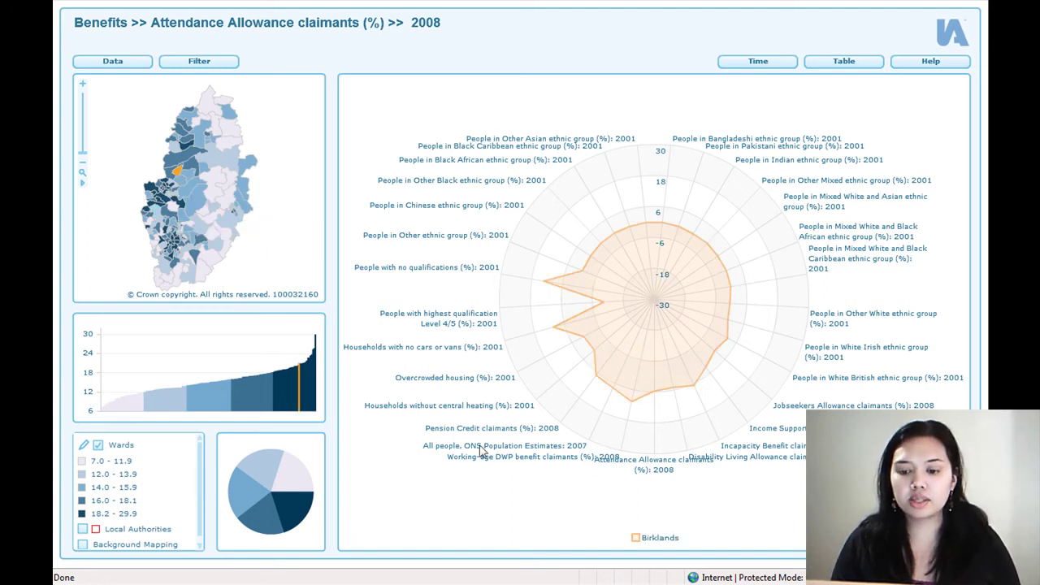
left_click(113, 65)
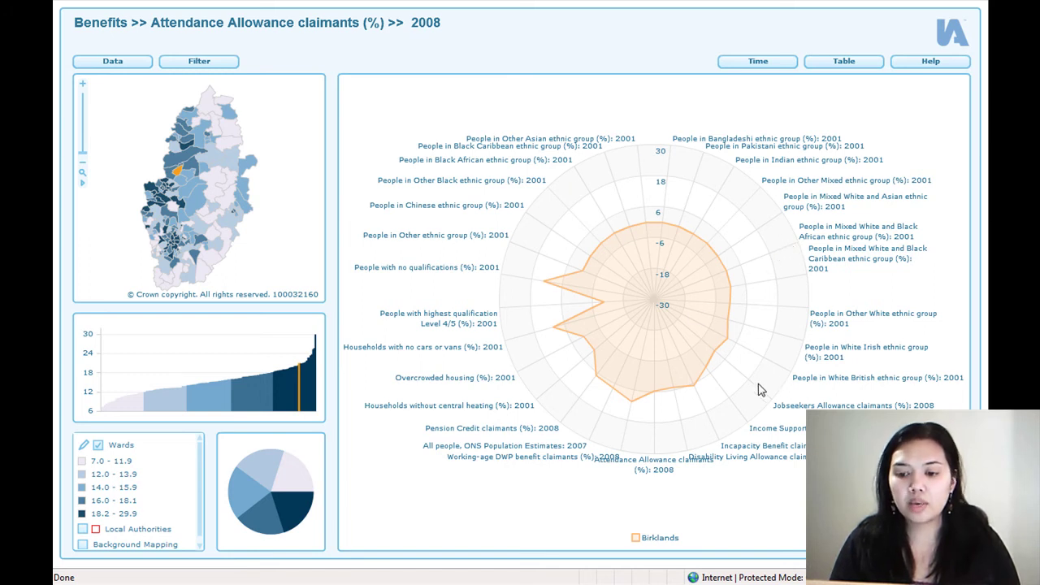
mouse_move(545, 287)
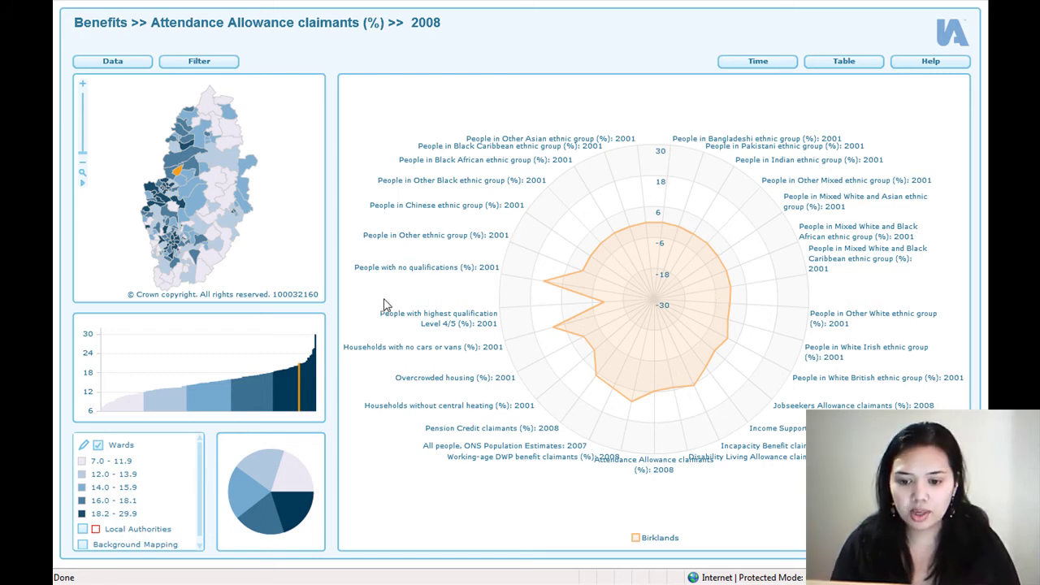
Zoom the ward map in around Birklands.
mouse_move(179, 173)
scroll(179, 174, "up", 1)
scroll(177, 174, "up", 3)
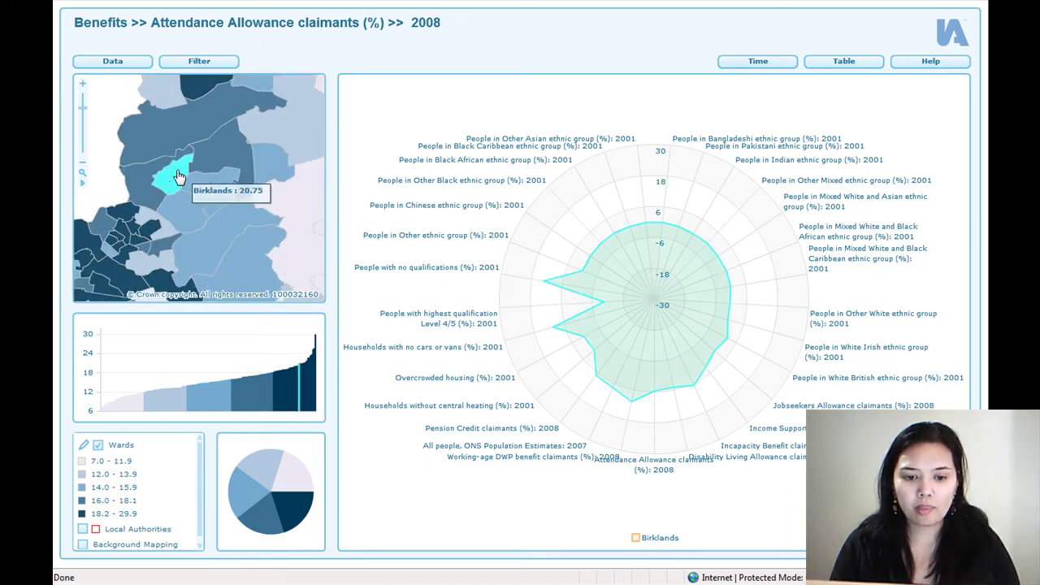
scroll(174, 178, "up", 1)
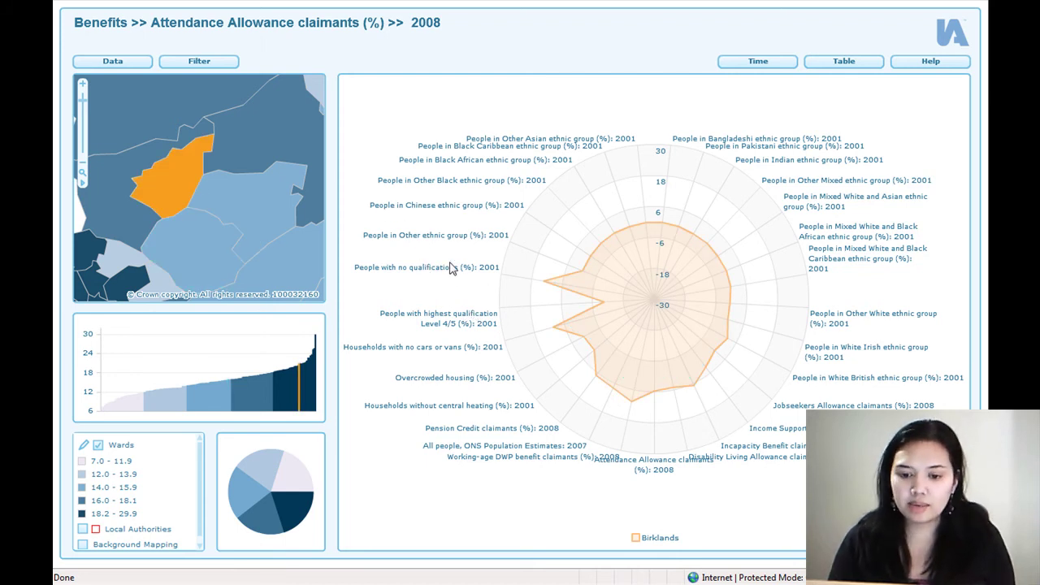
mouse_move(546, 285)
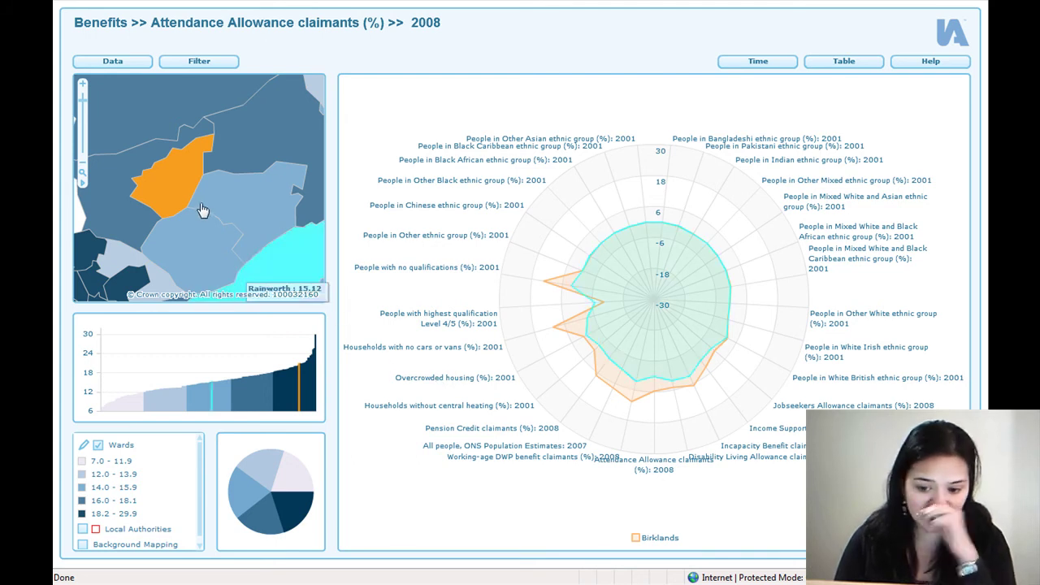
Overlay Ollerton, Edwinstowe, Rainworth and Welbeck ward profiles against Birklands on the radar chart.
mouse_move(198, 208)
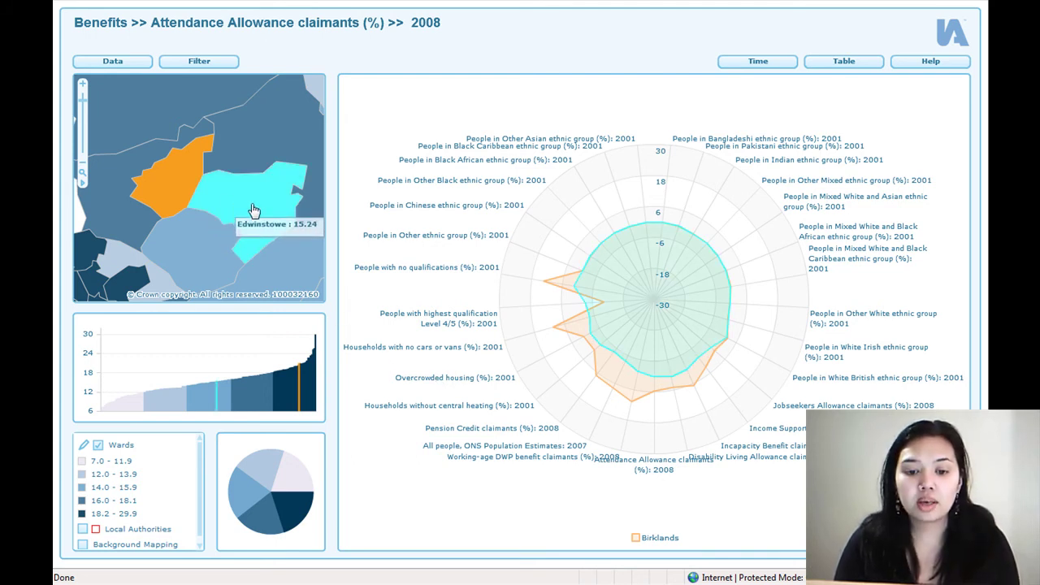
mouse_move(286, 141)
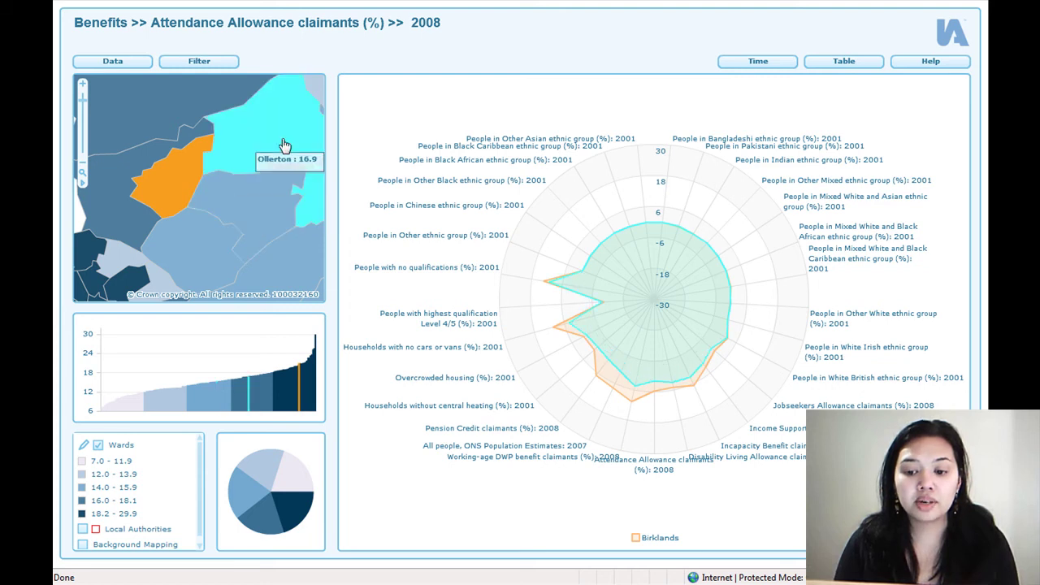
mouse_move(291, 223)
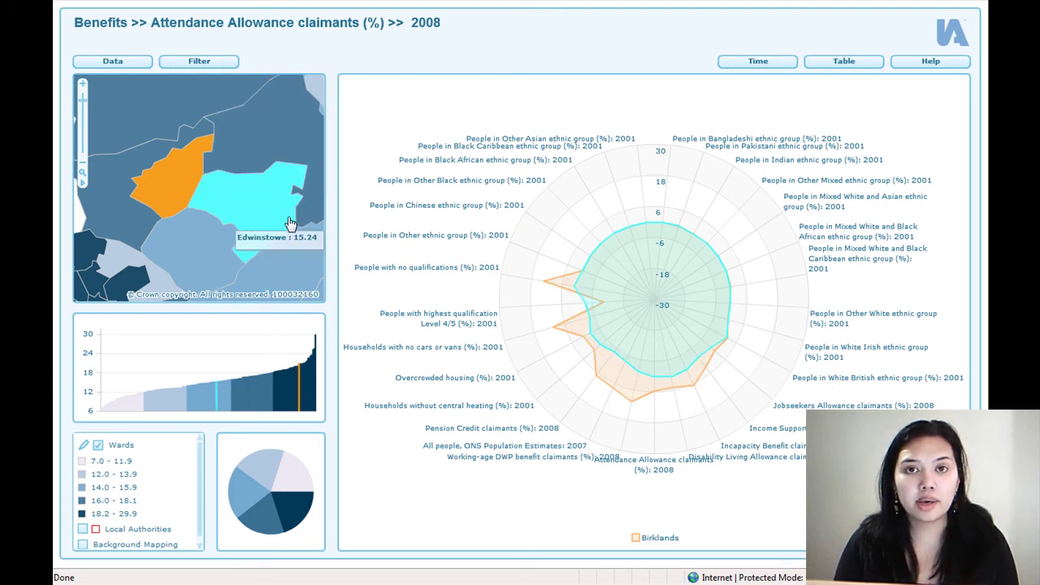
mouse_move(291, 261)
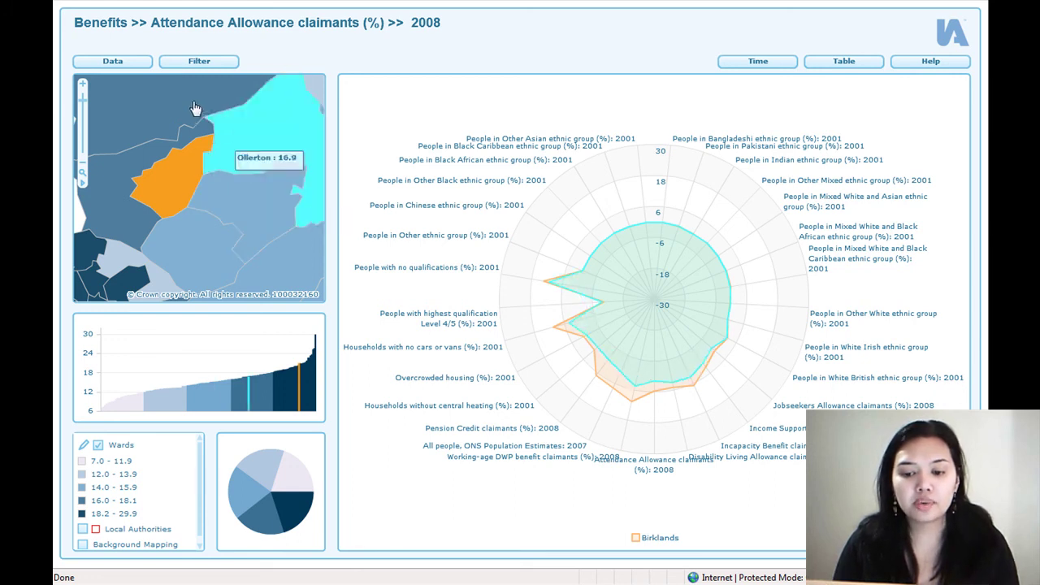
mouse_move(193, 108)
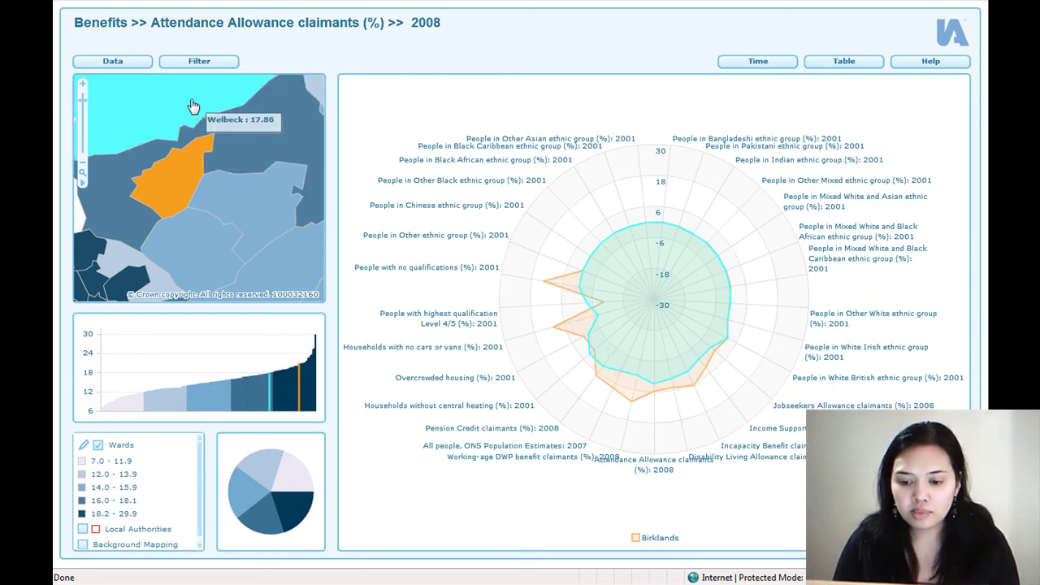
left_click(951, 84)
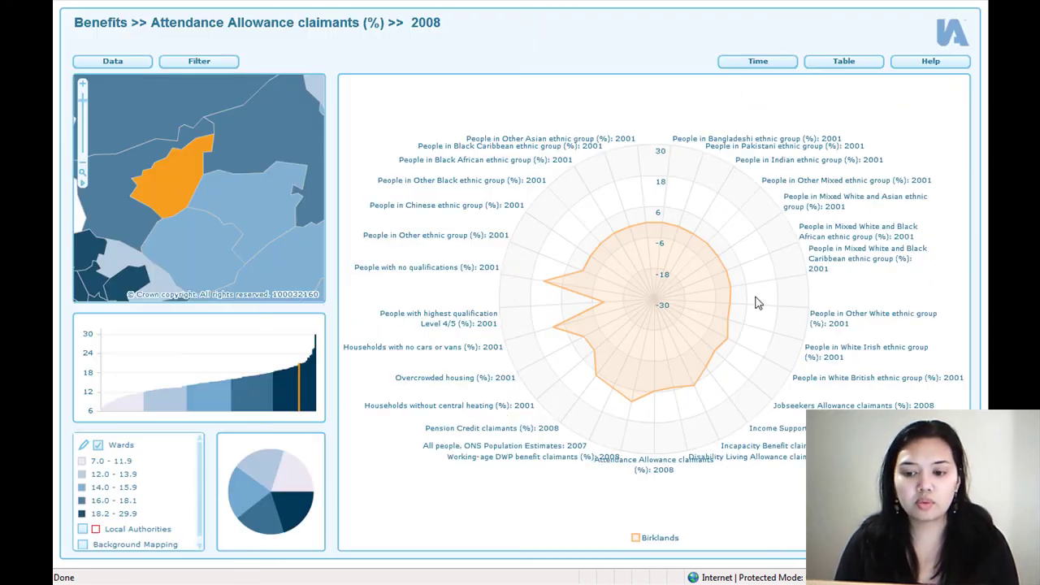
left_click(960, 31)
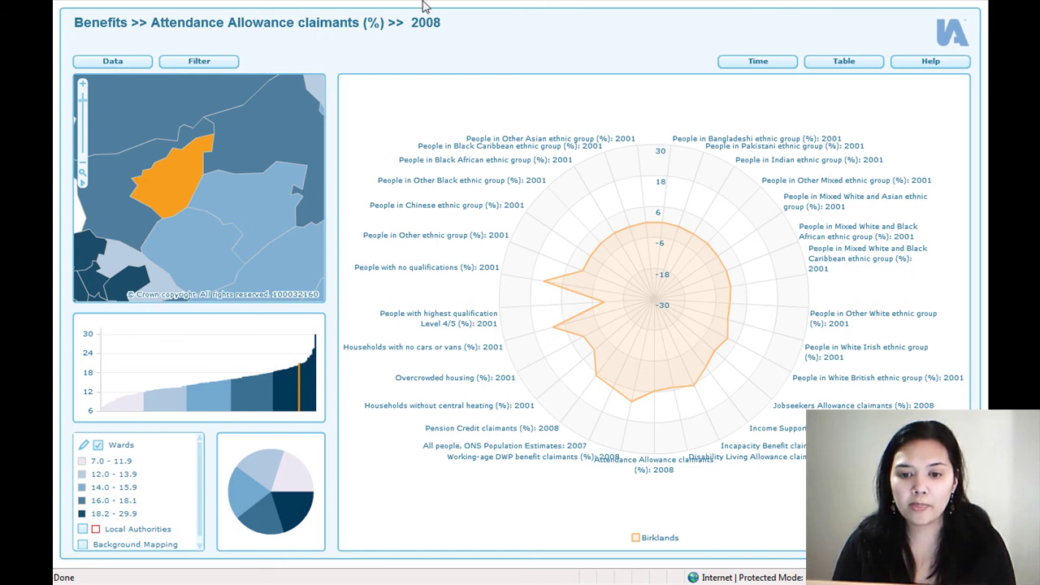
Switch to the Louisiana Urban/Rural Housing 2000 report, then select and clear St. Landry parish.
mouse_move(413, 18)
left_click(432, 41)
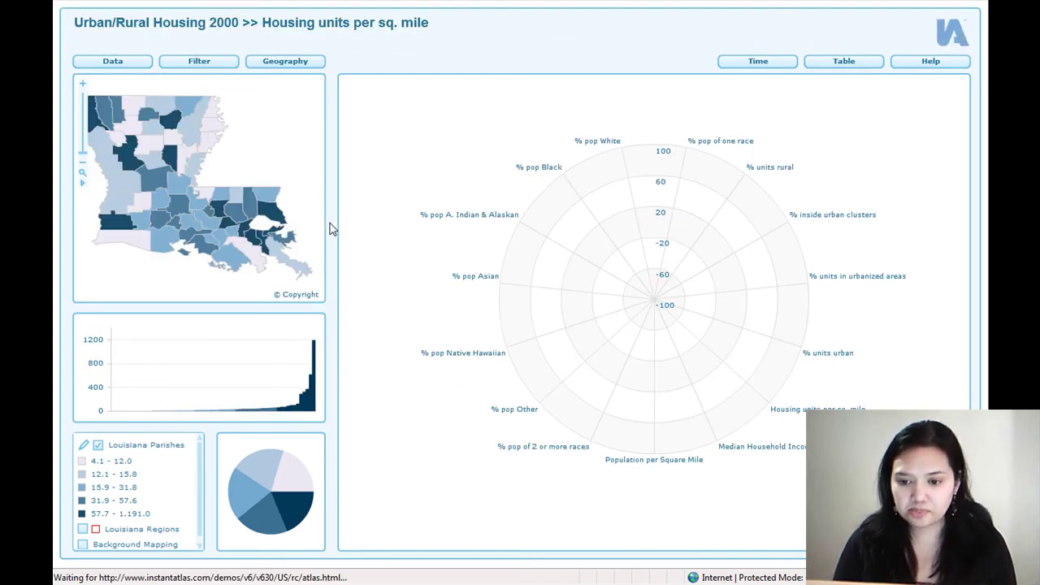
left_click(188, 214)
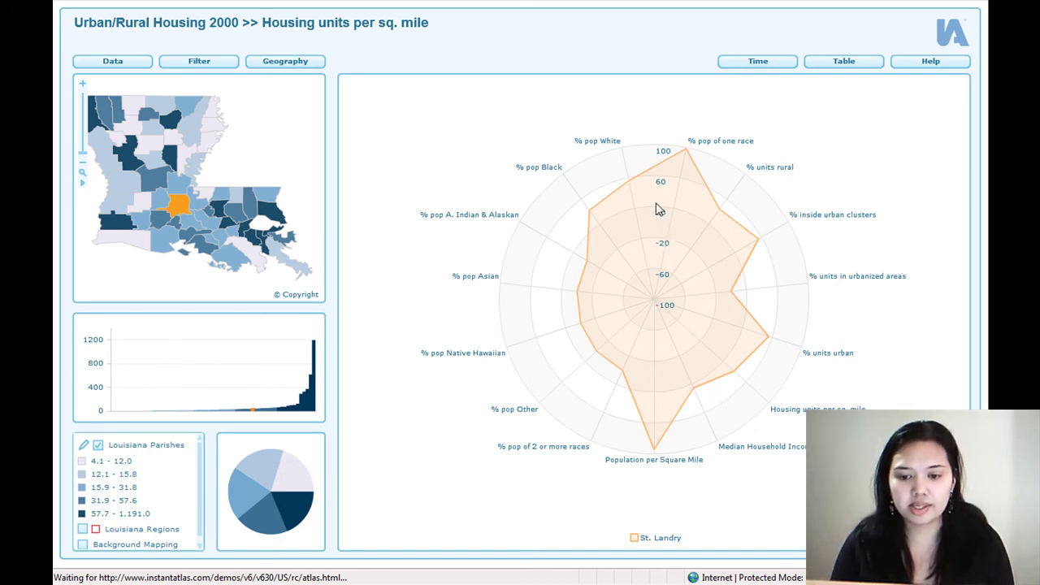
mouse_move(112, 216)
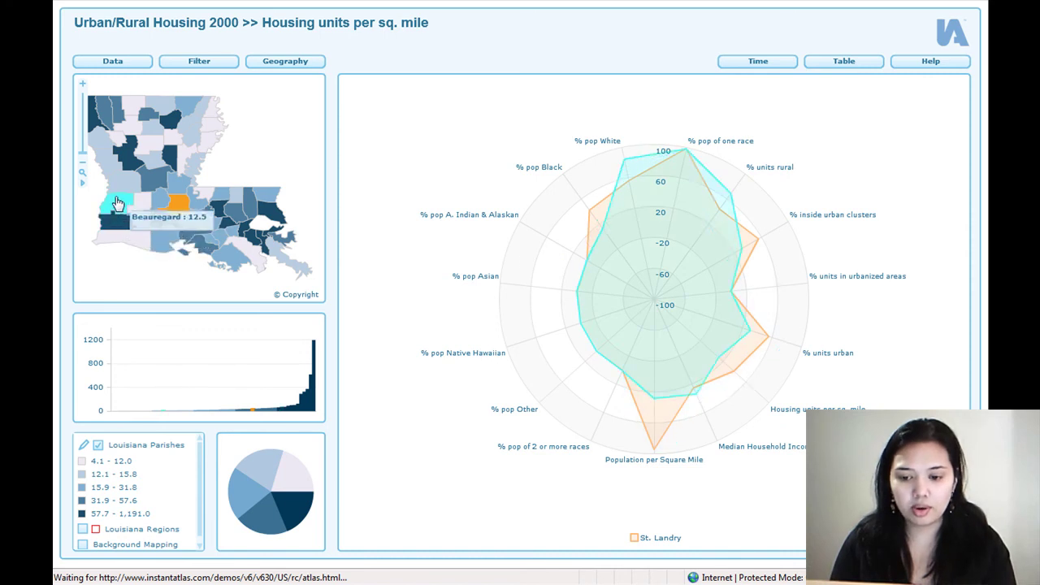
left_click(167, 236)
Add Iberville, Evangeline, Sabine, Union, Ascension, Allen, Rapides and Natchitoches parishes to the radar chart.
left_click(200, 216)
left_click(170, 207)
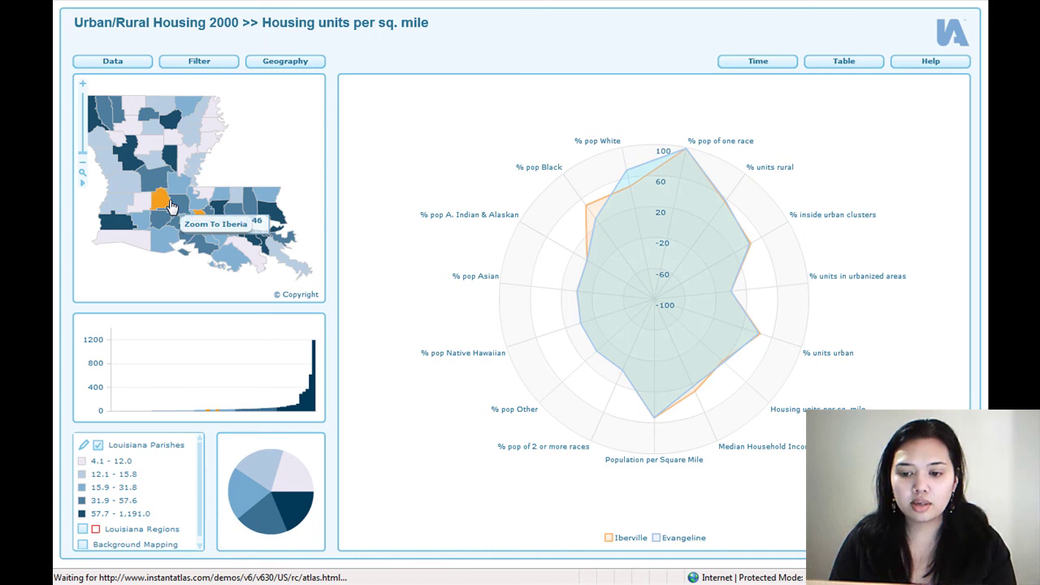
left_click(111, 167)
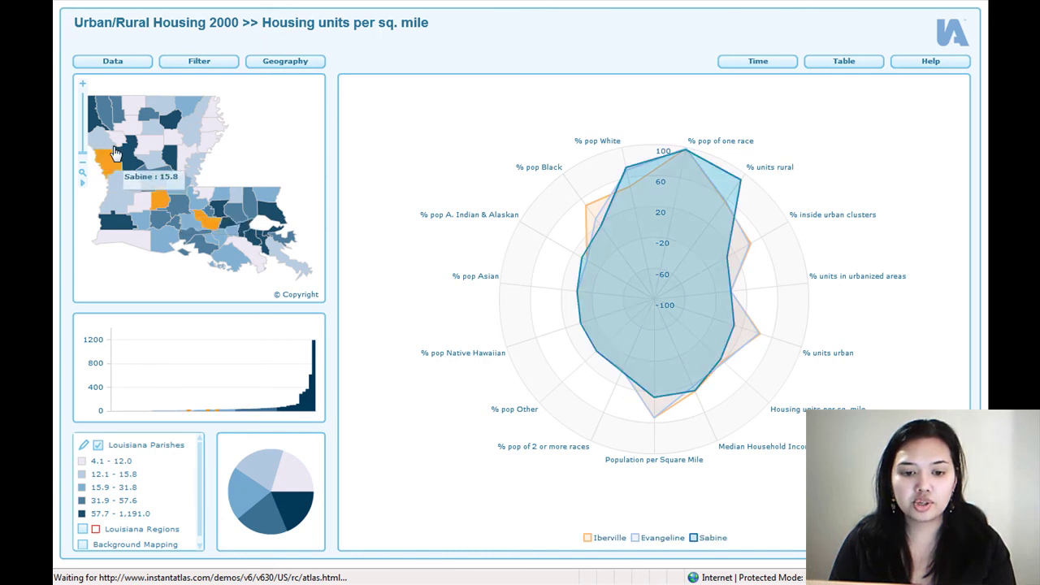
left_click(163, 112)
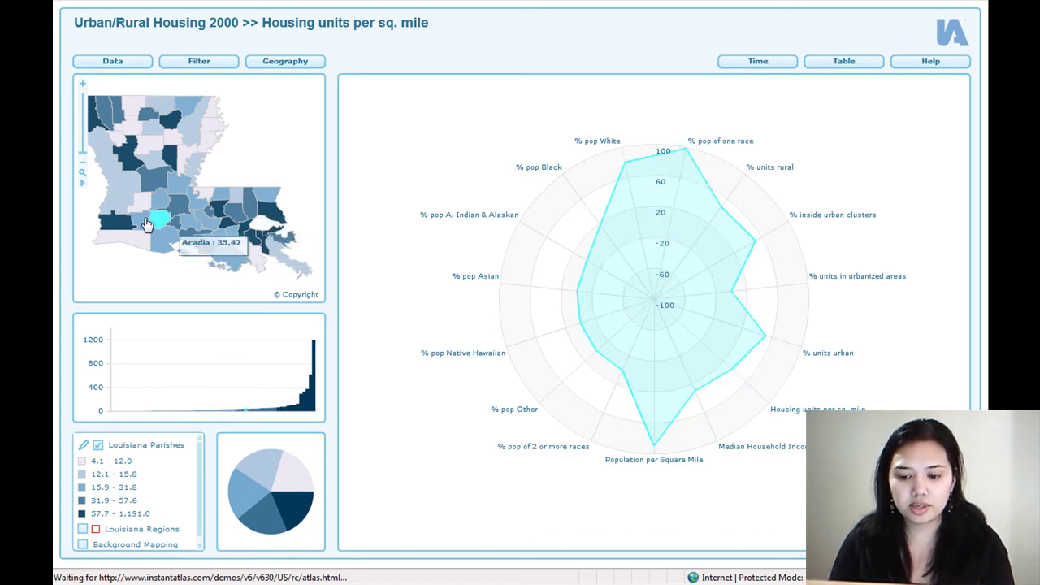
left_click(138, 203)
left_click(148, 172)
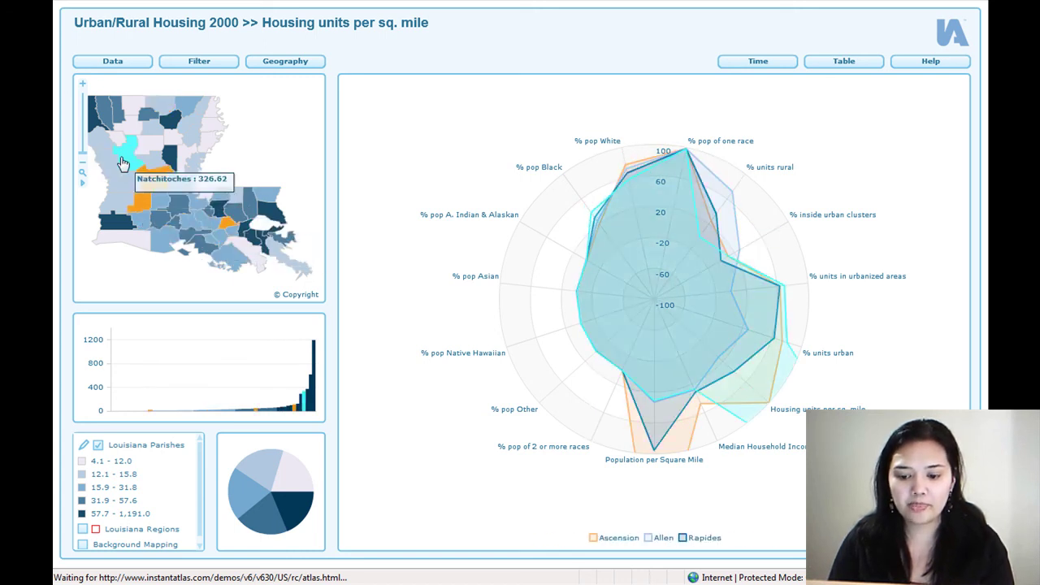
left_click(121, 164)
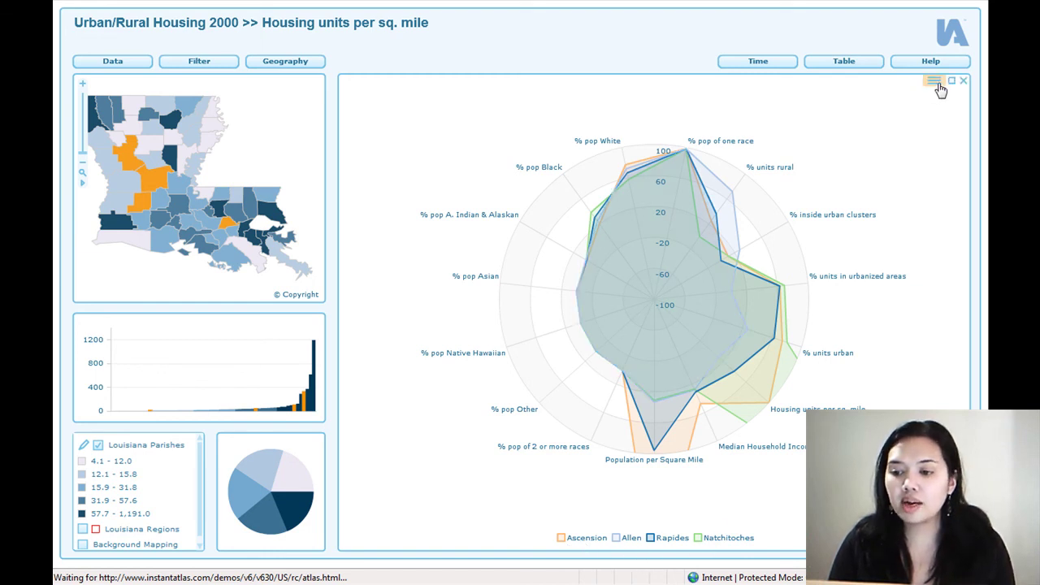
left_click(953, 83)
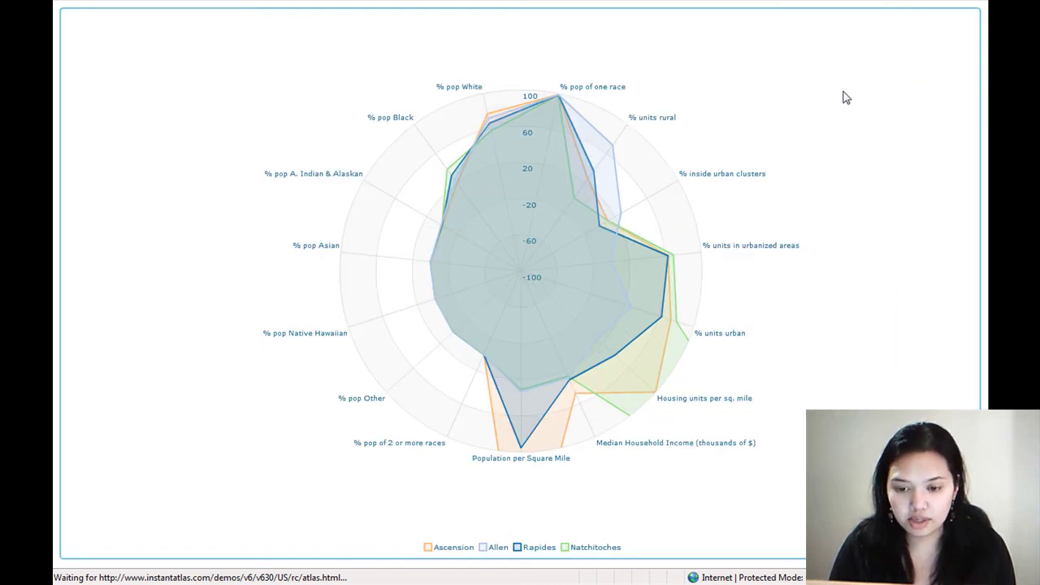
mouse_move(563, 100)
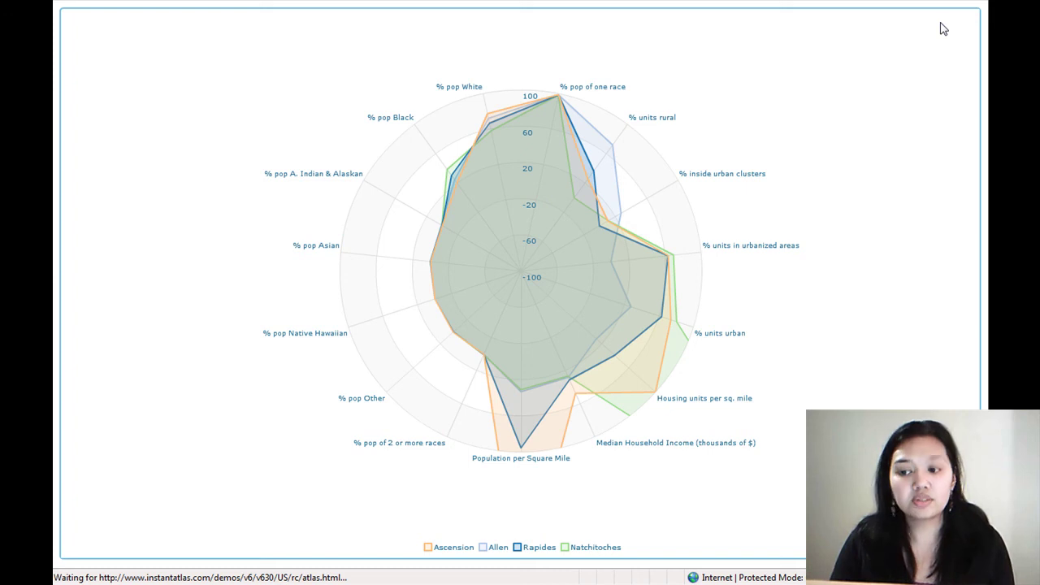
left_click(965, 23)
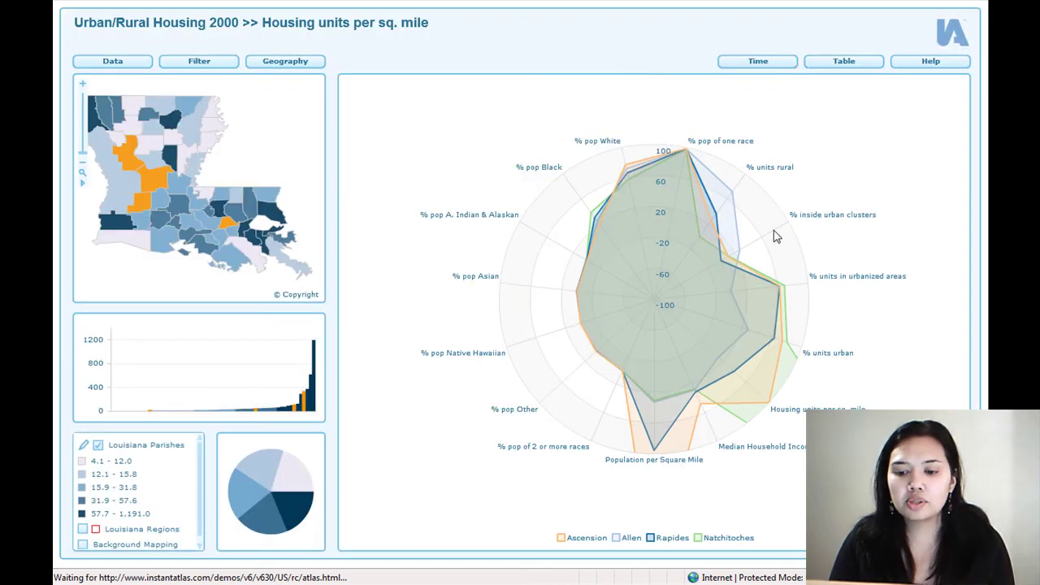